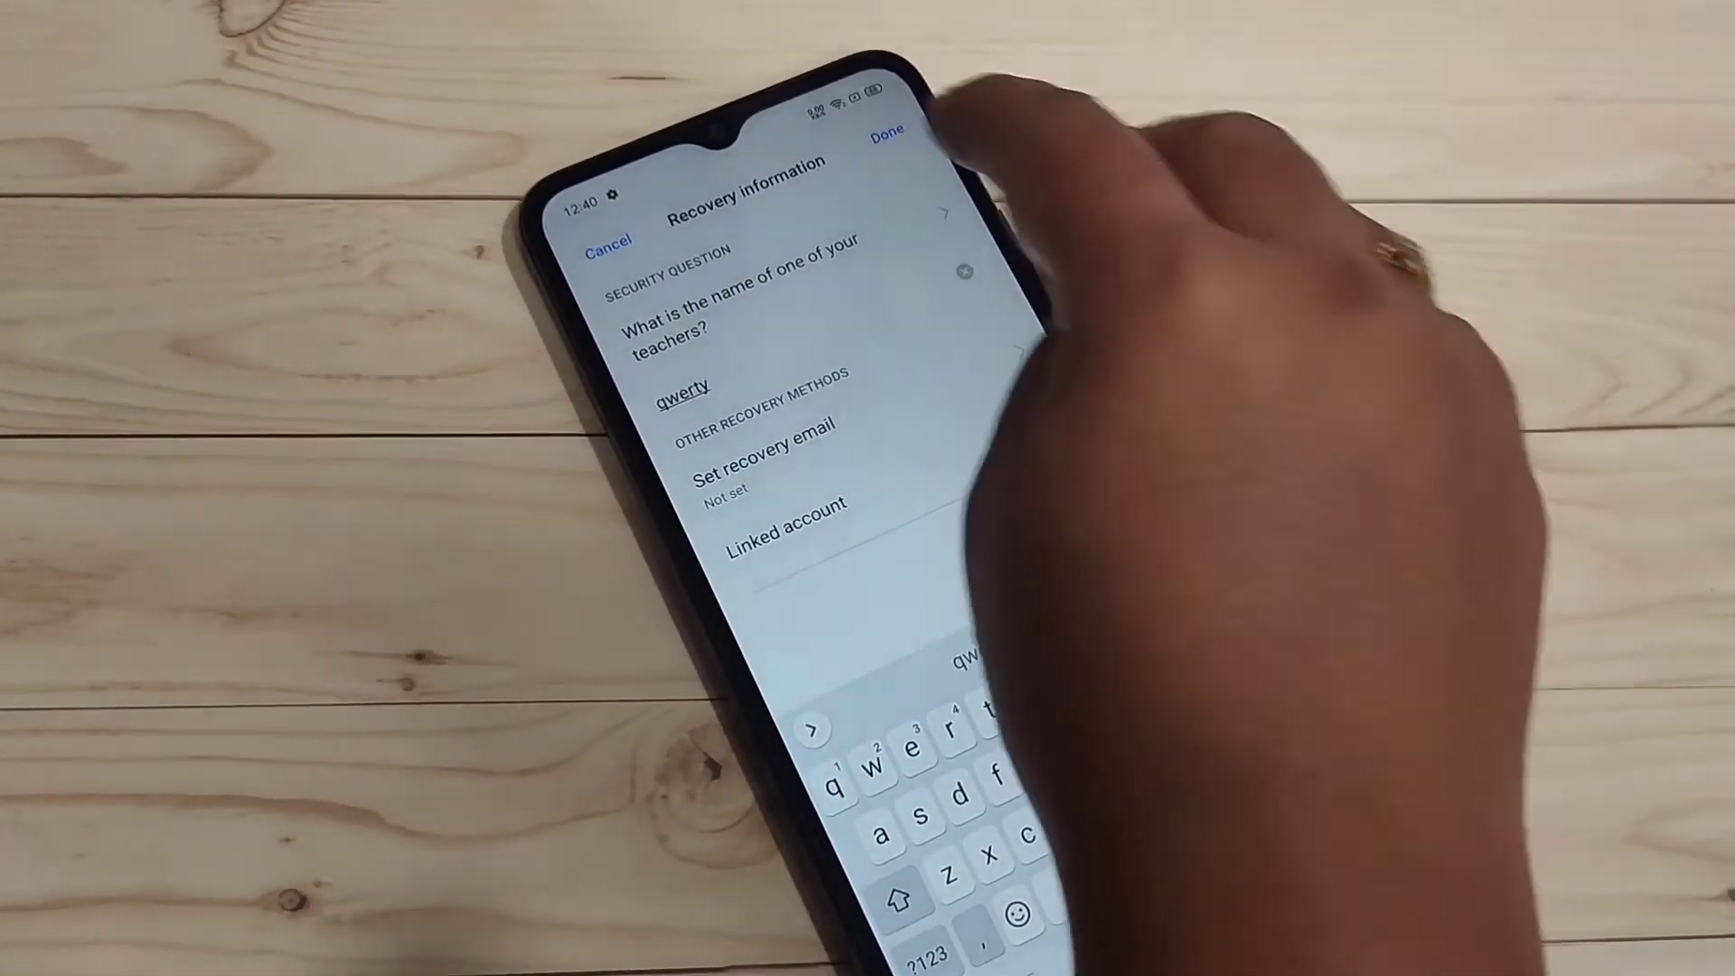
- Save the recovery information with the teacher security question and its answer
{"action": "left_click", "coordinate": [887, 136]}
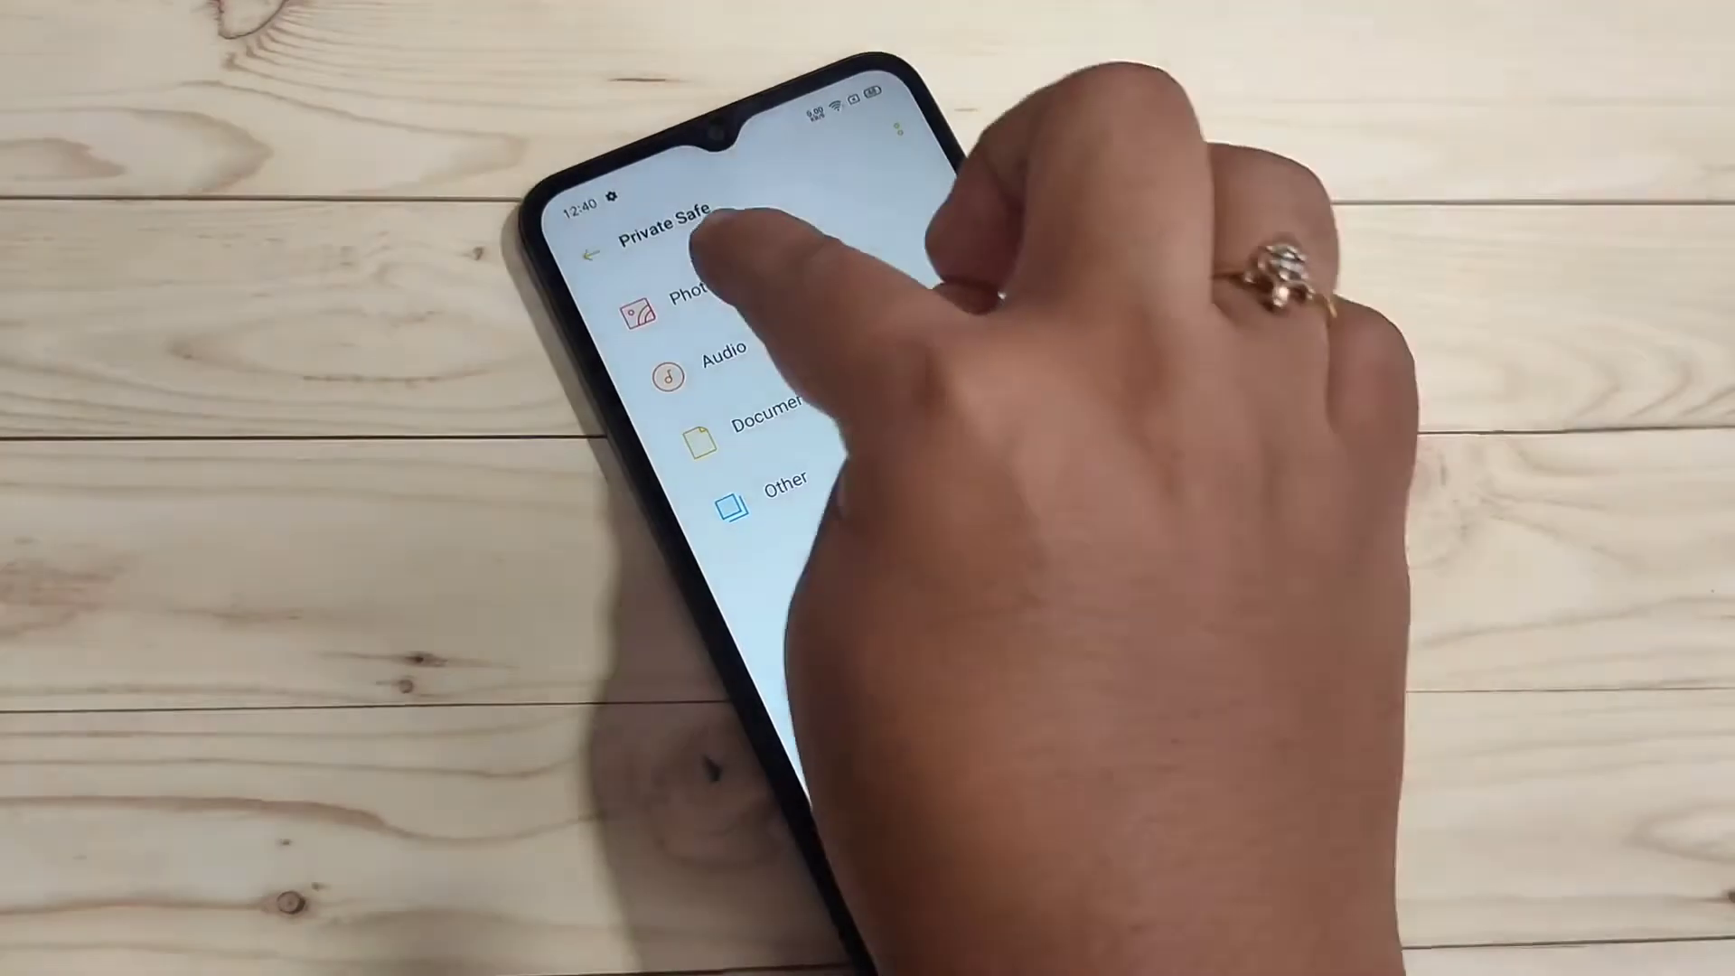
- Add the orange wrench photo to the Private Safe's Photos album
{"action": "left_click", "coordinate": [691, 292]}
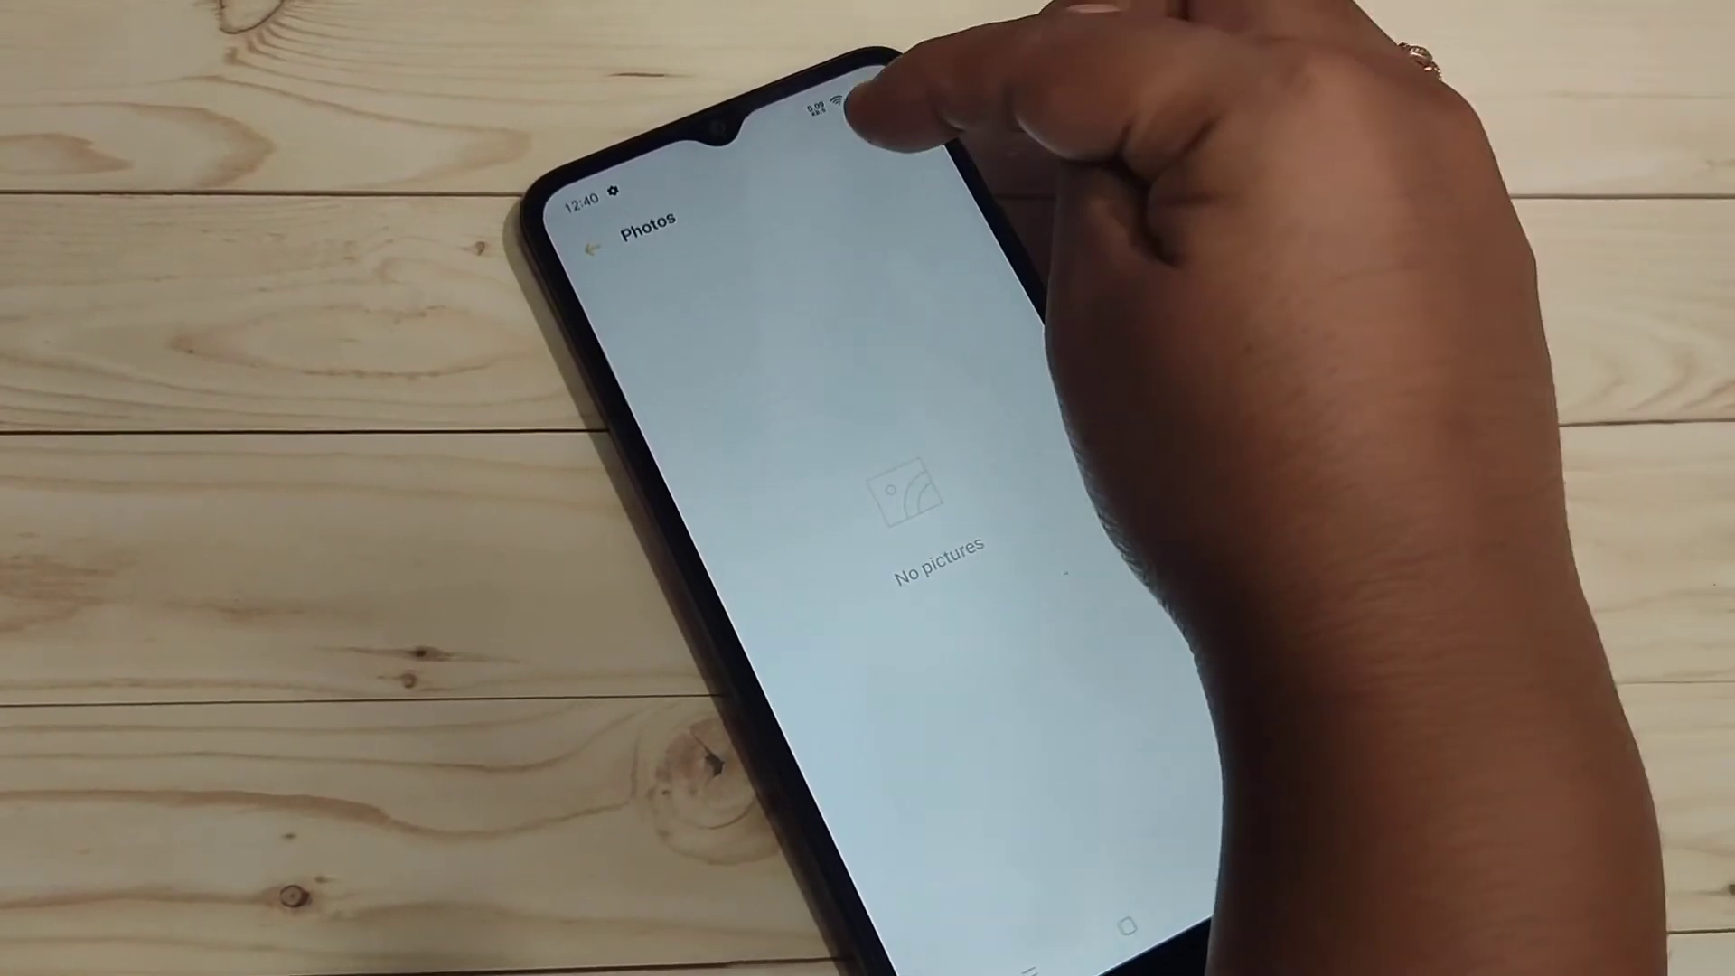
{"action": "left_click", "coordinate": [896, 126]}
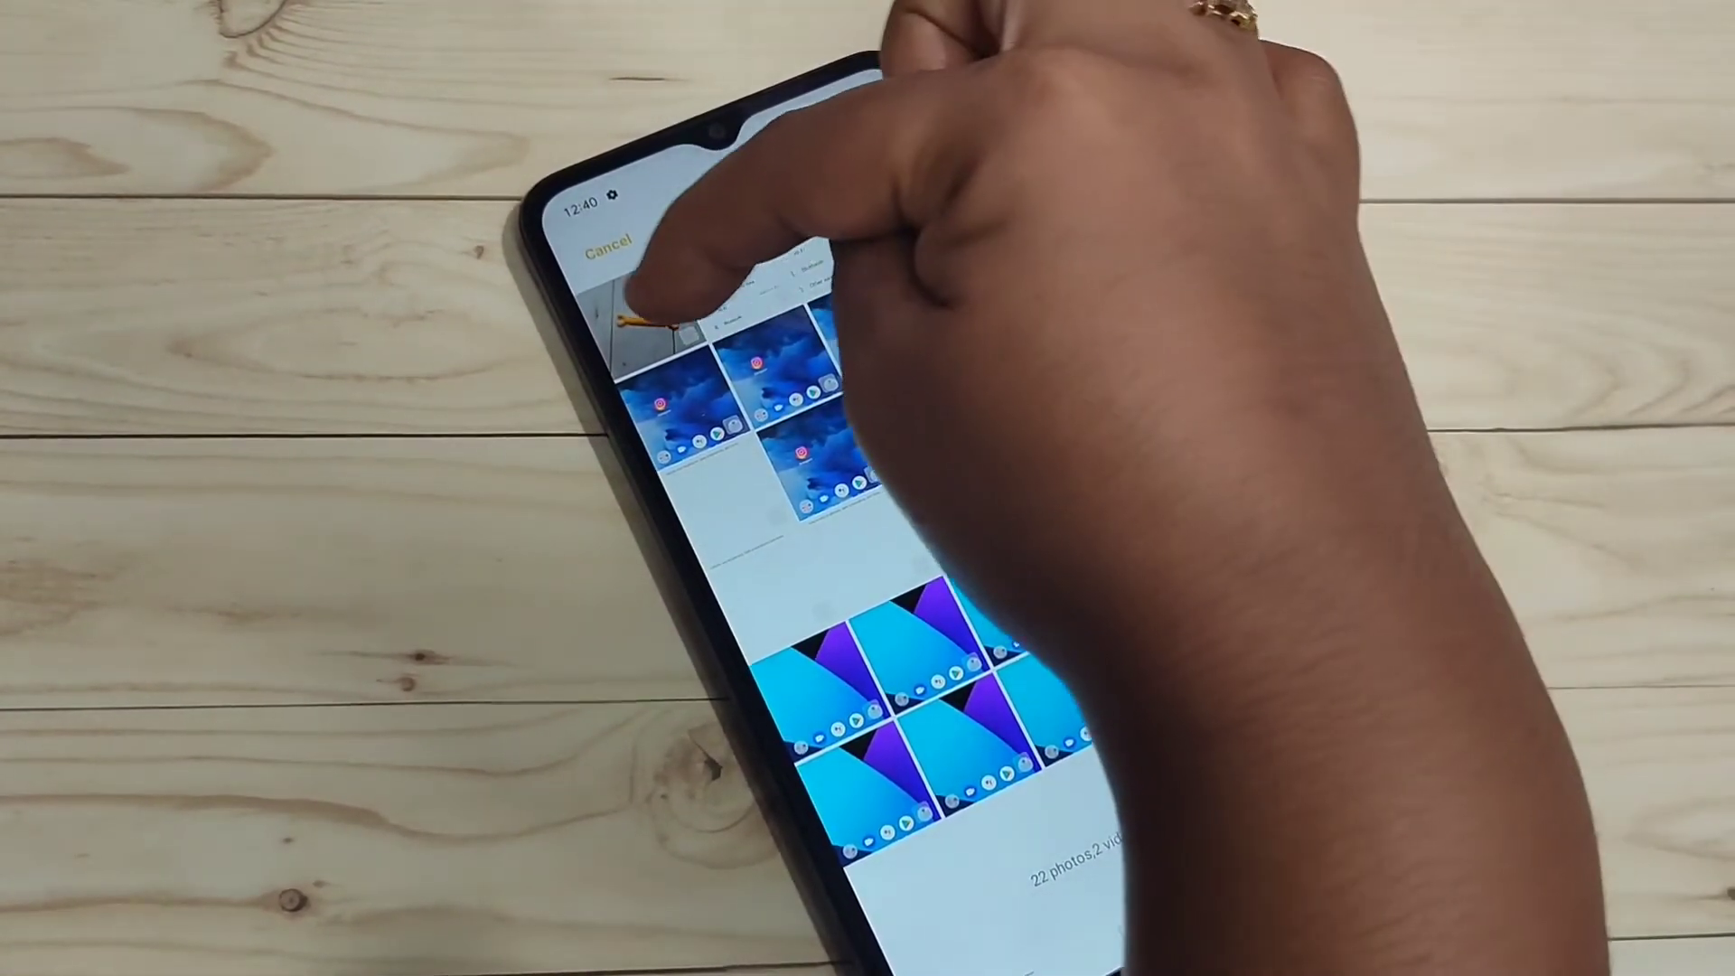
{"action": "left_click", "coordinate": [643, 311]}
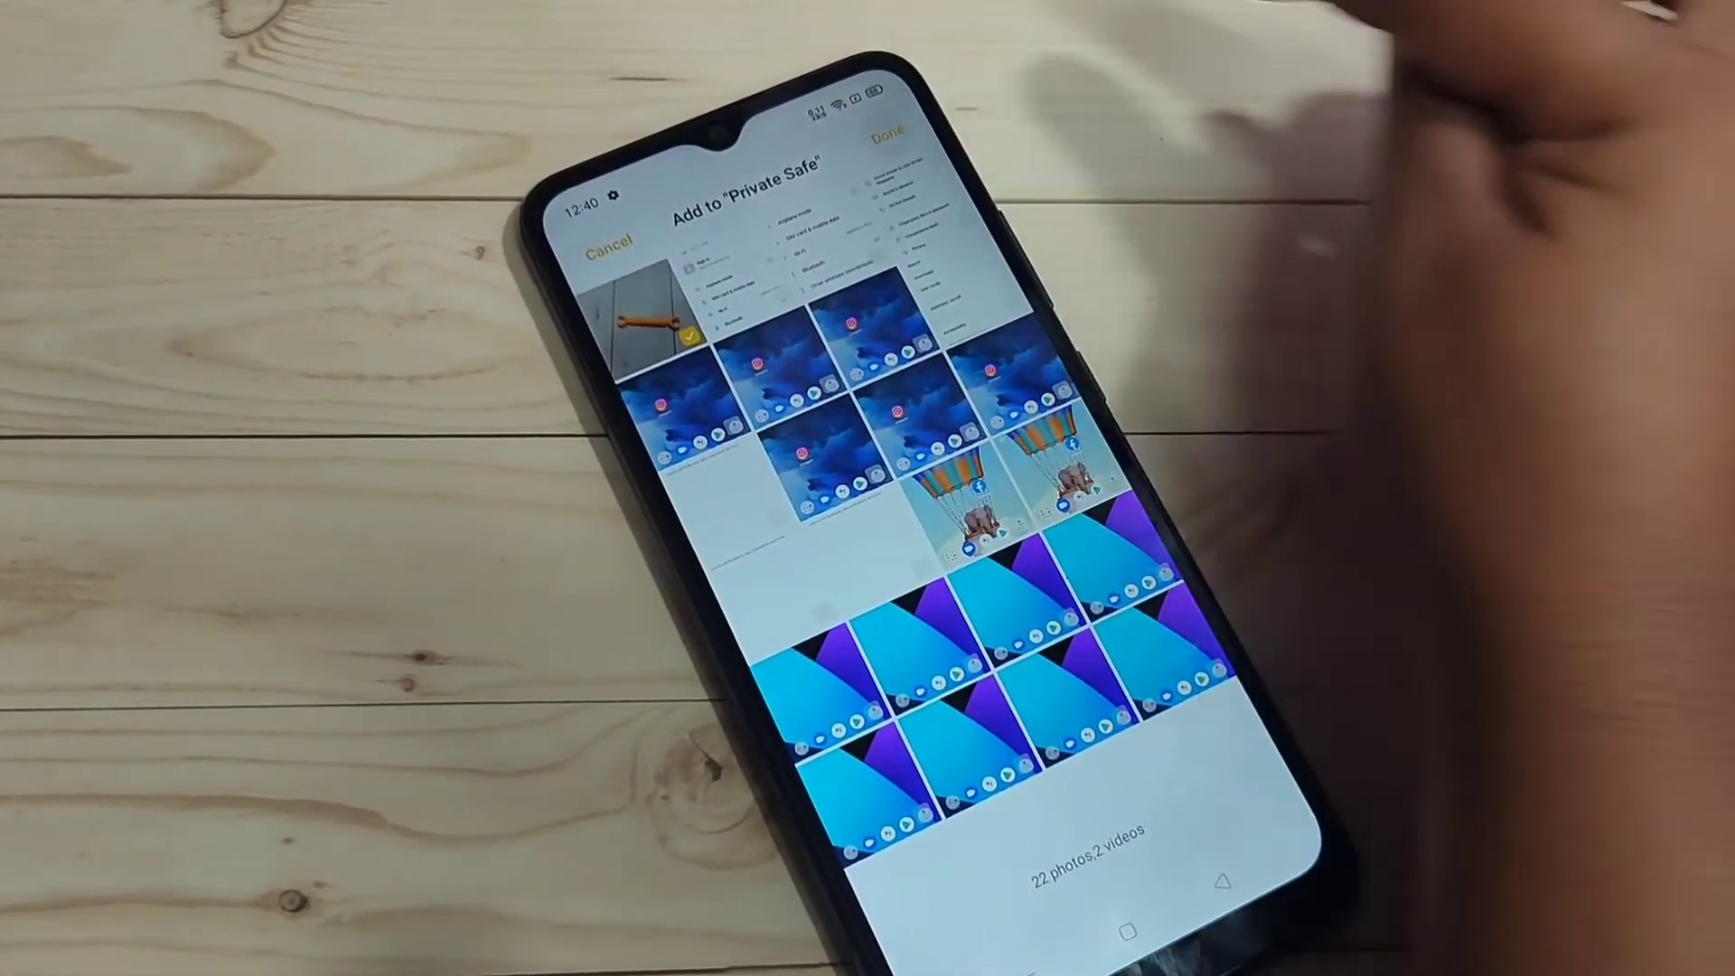
{"action": "left_click", "coordinate": [889, 133]}
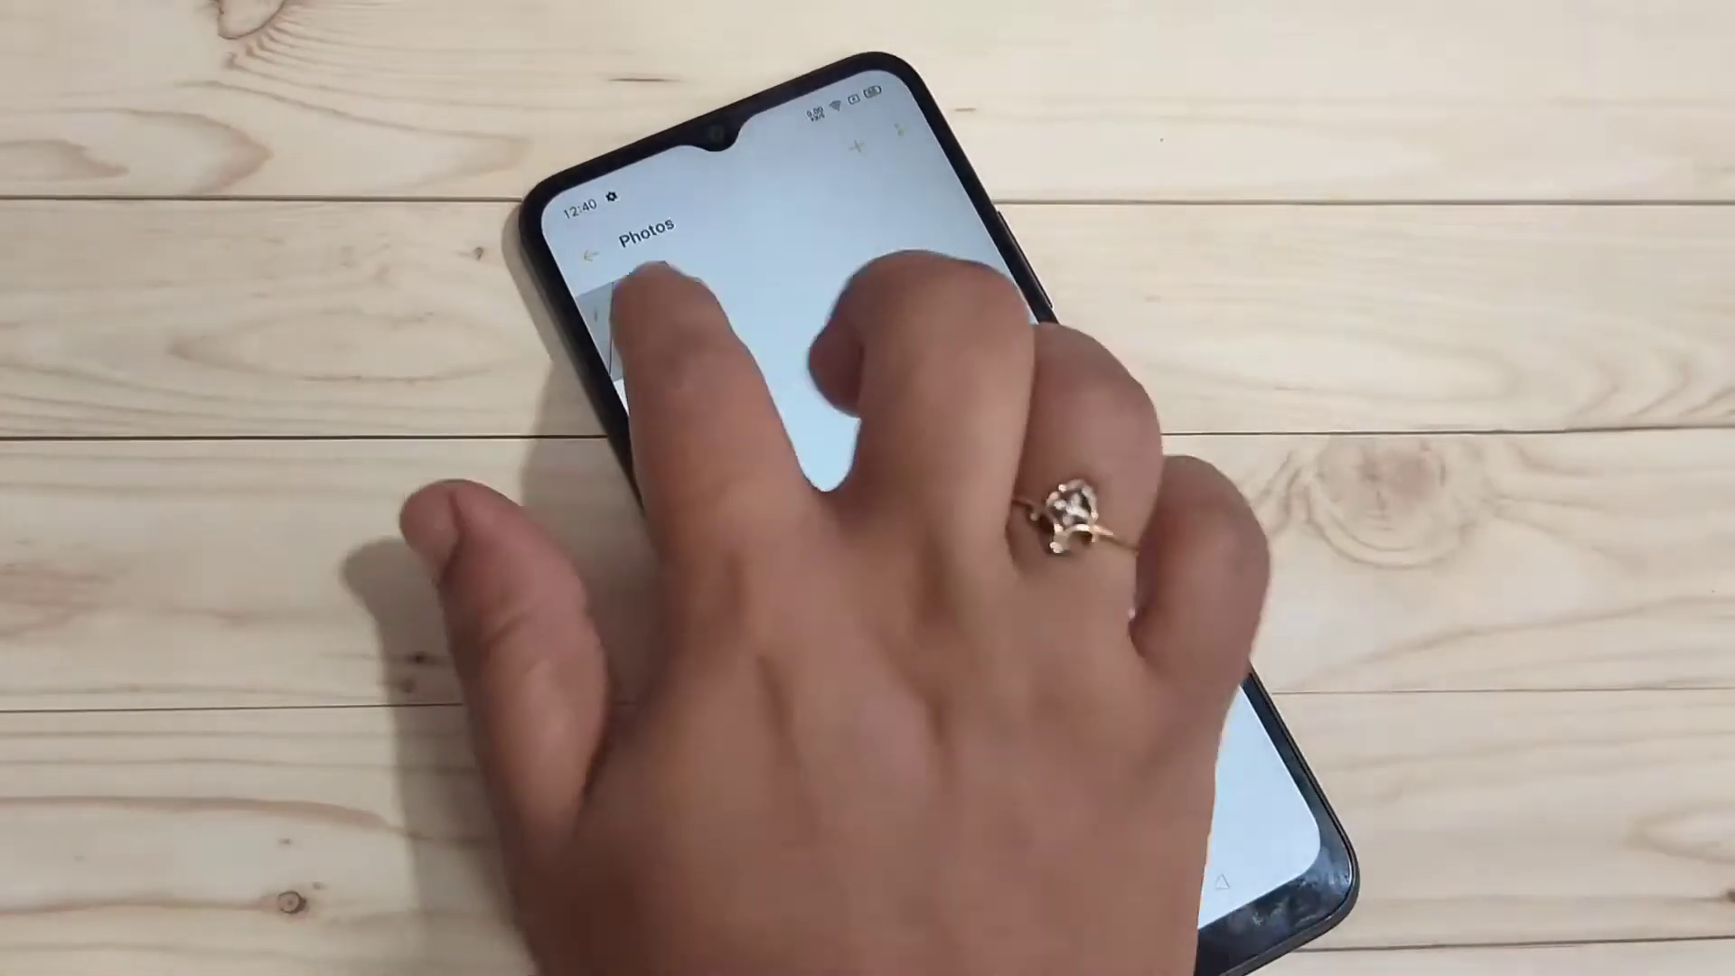
- View the hidden wrench photo full-screen, then leave the Private Safe
{"action": "left_click", "coordinate": [644, 312]}
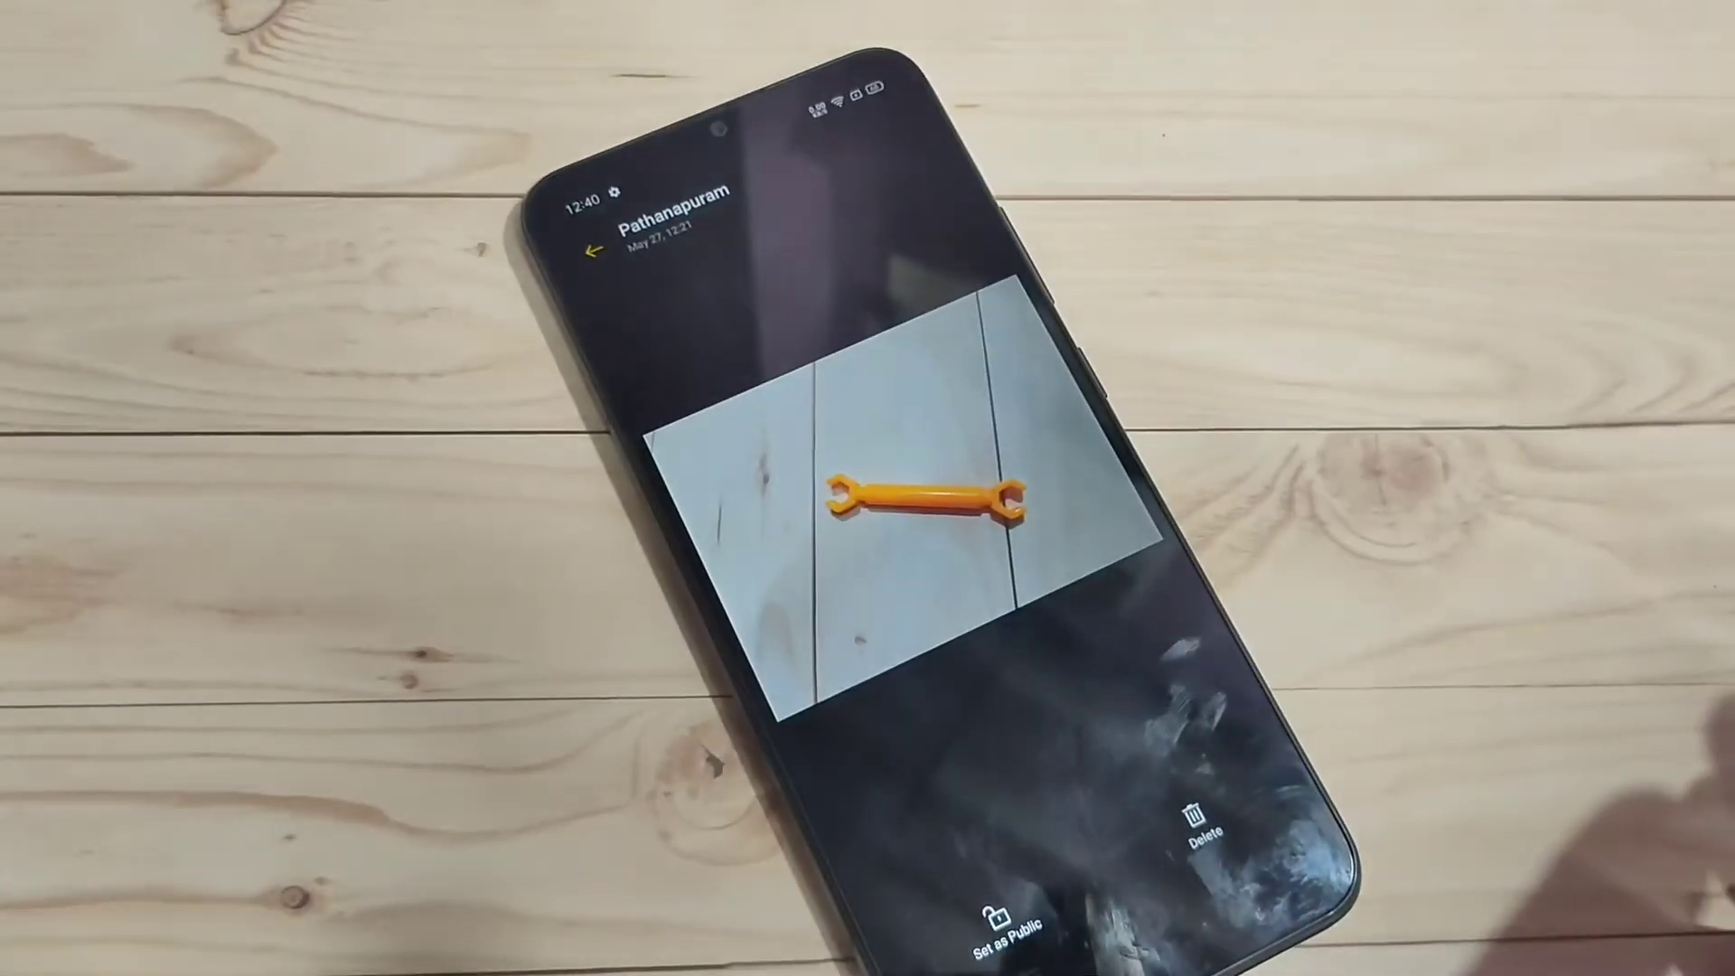
{"action": "key", "text": "Escape"}
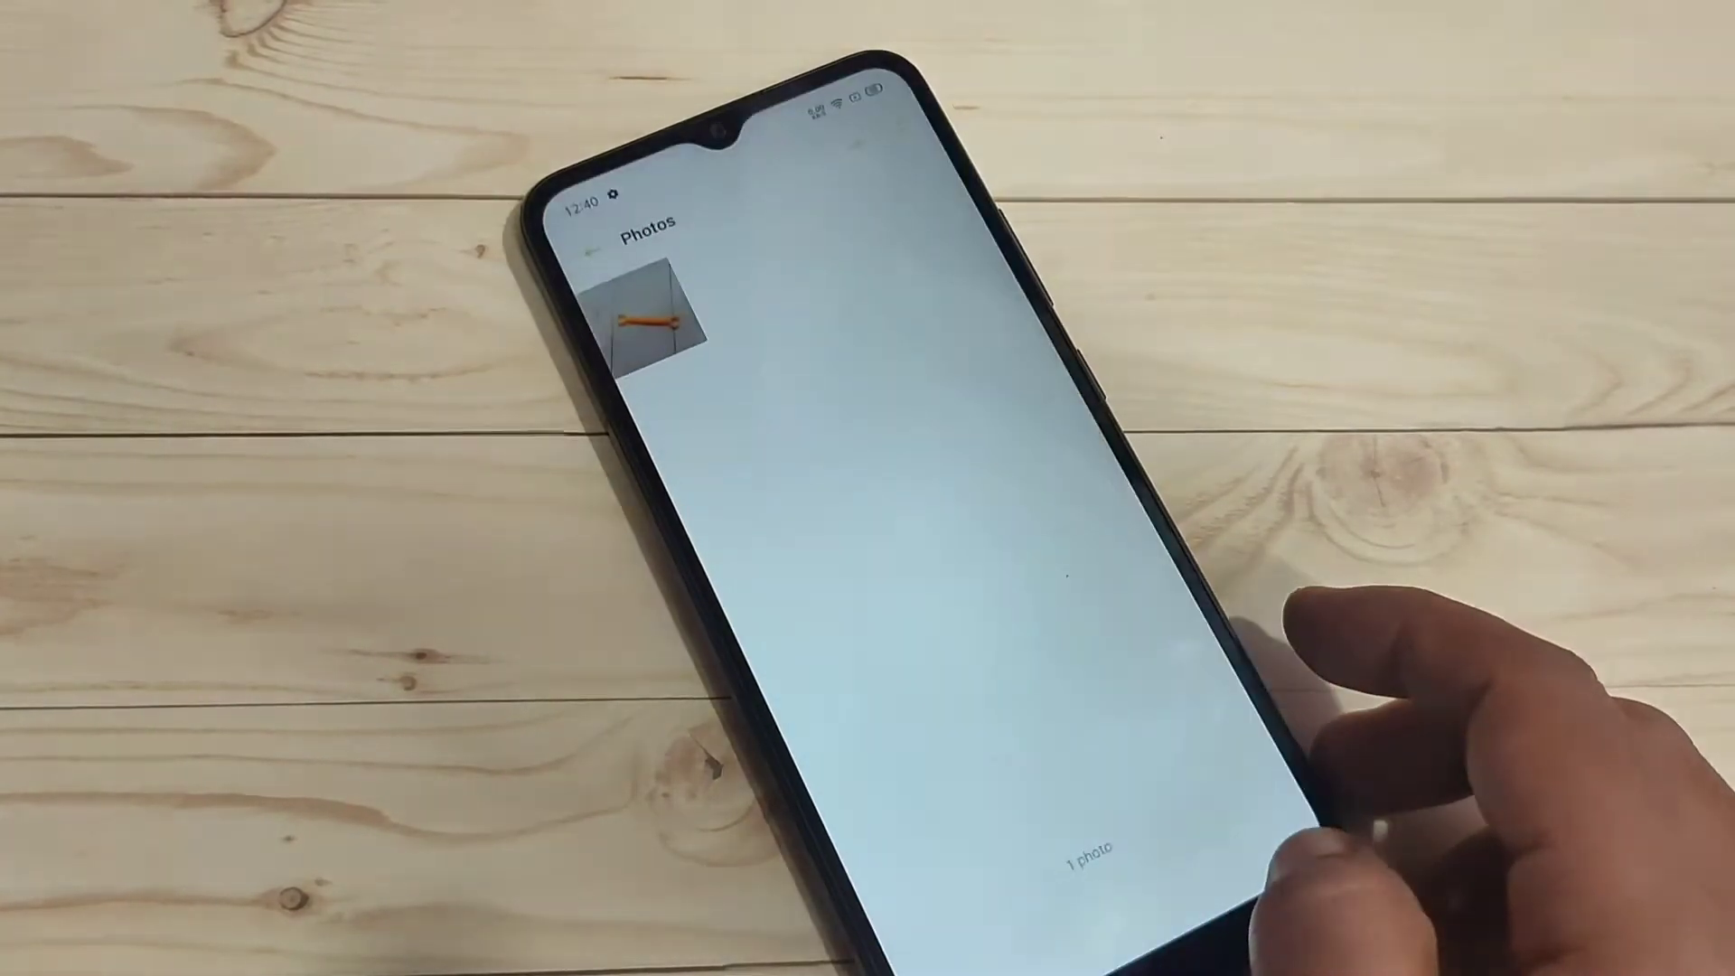
{"action": "key", "text": "Escape"}
{"action": "key", "text": "Escape"}
- Return to the home screen and launch Photos from the app list
{"action": "left_click_drag", "start_coordinate": [1180, 868], "coordinate": [1084, 569]}
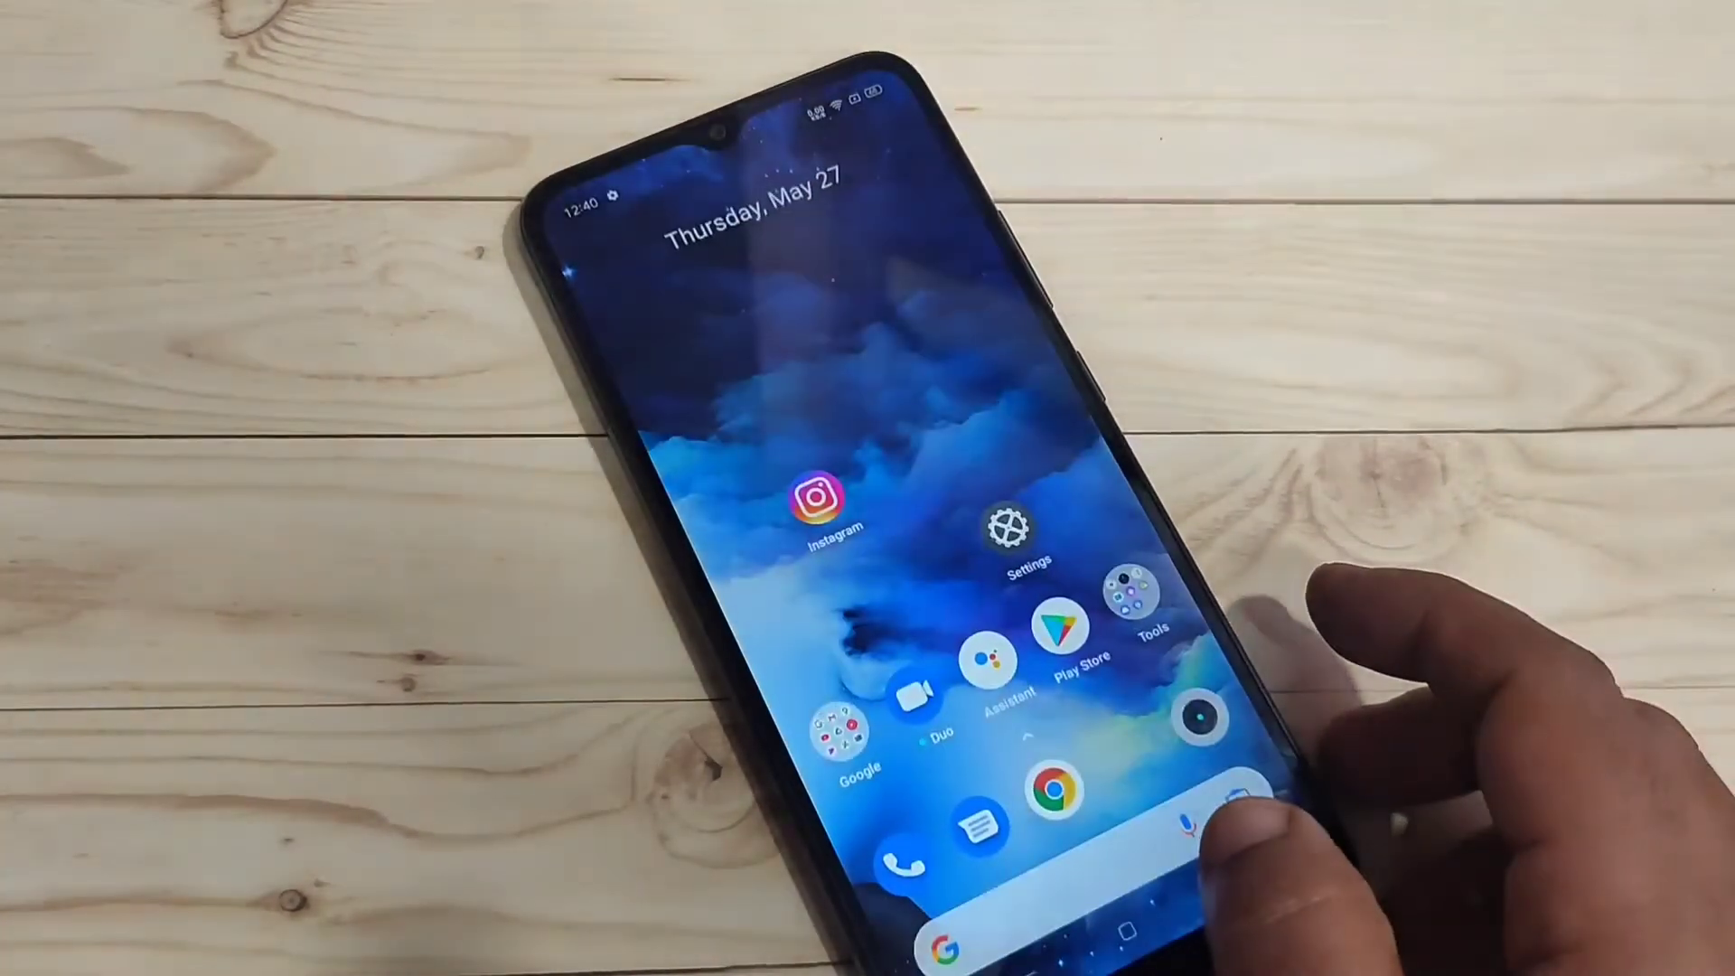
{"action": "left_click_drag", "start_coordinate": [1181, 787], "coordinate": [1153, 503]}
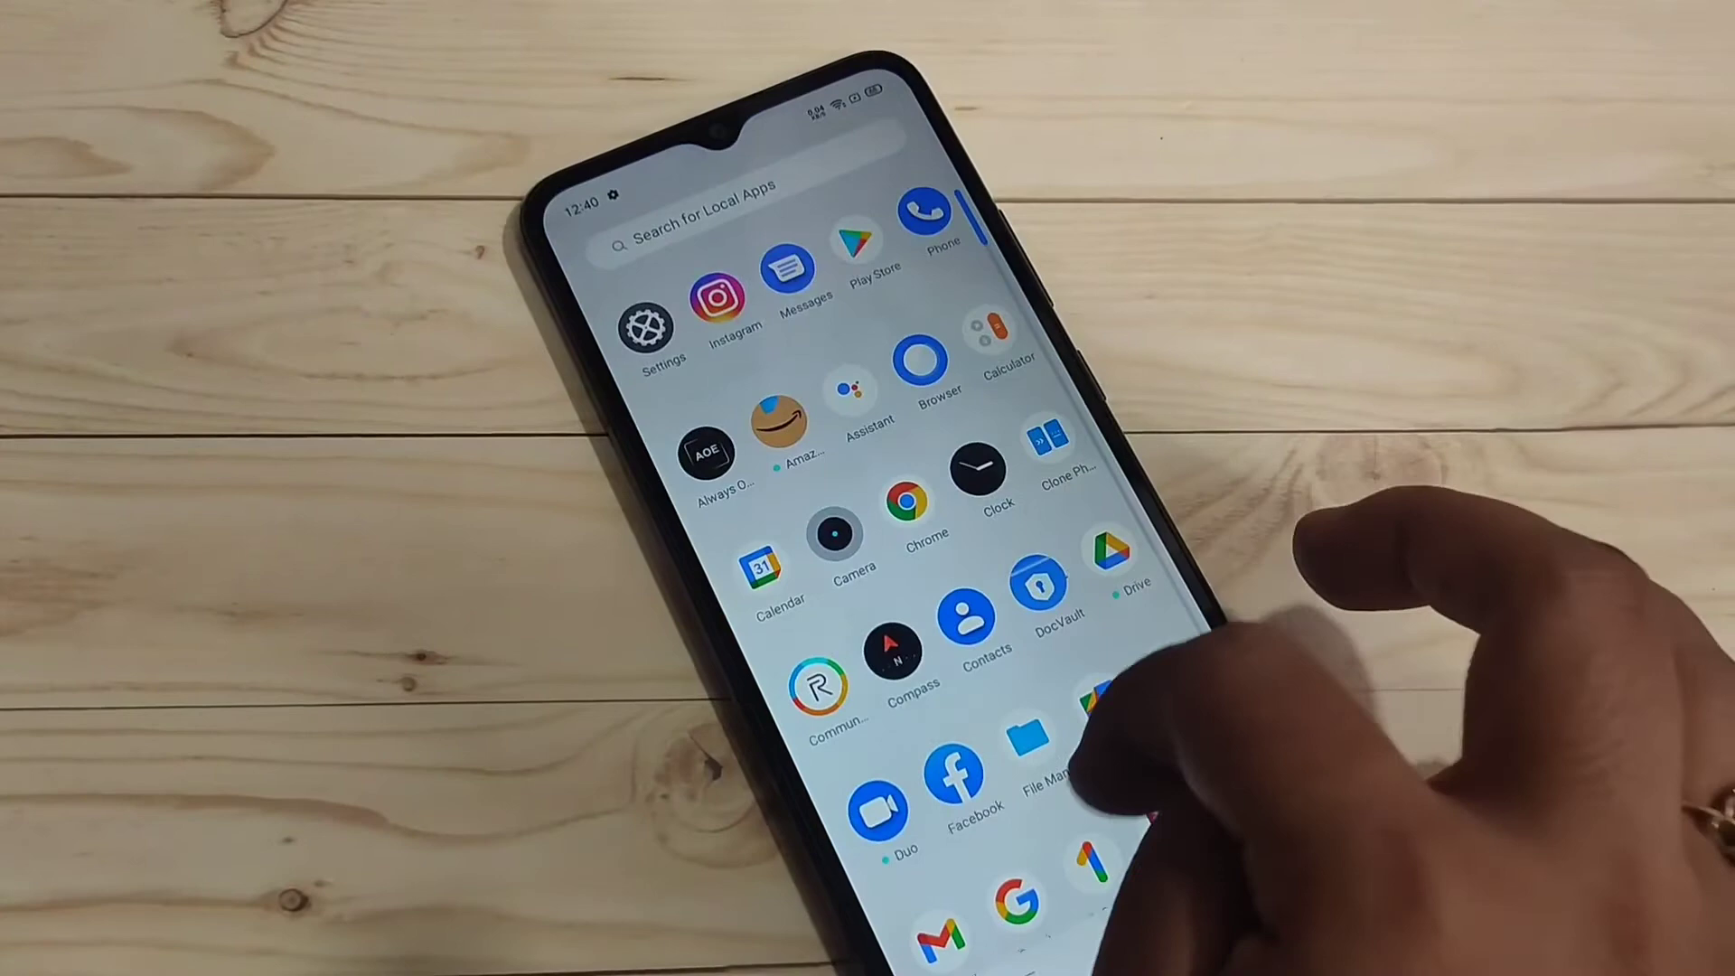
{"action": "left_click_drag", "start_coordinate": [1140, 760], "coordinate": [1125, 488]}
{"action": "left_click", "coordinate": [945, 580]}
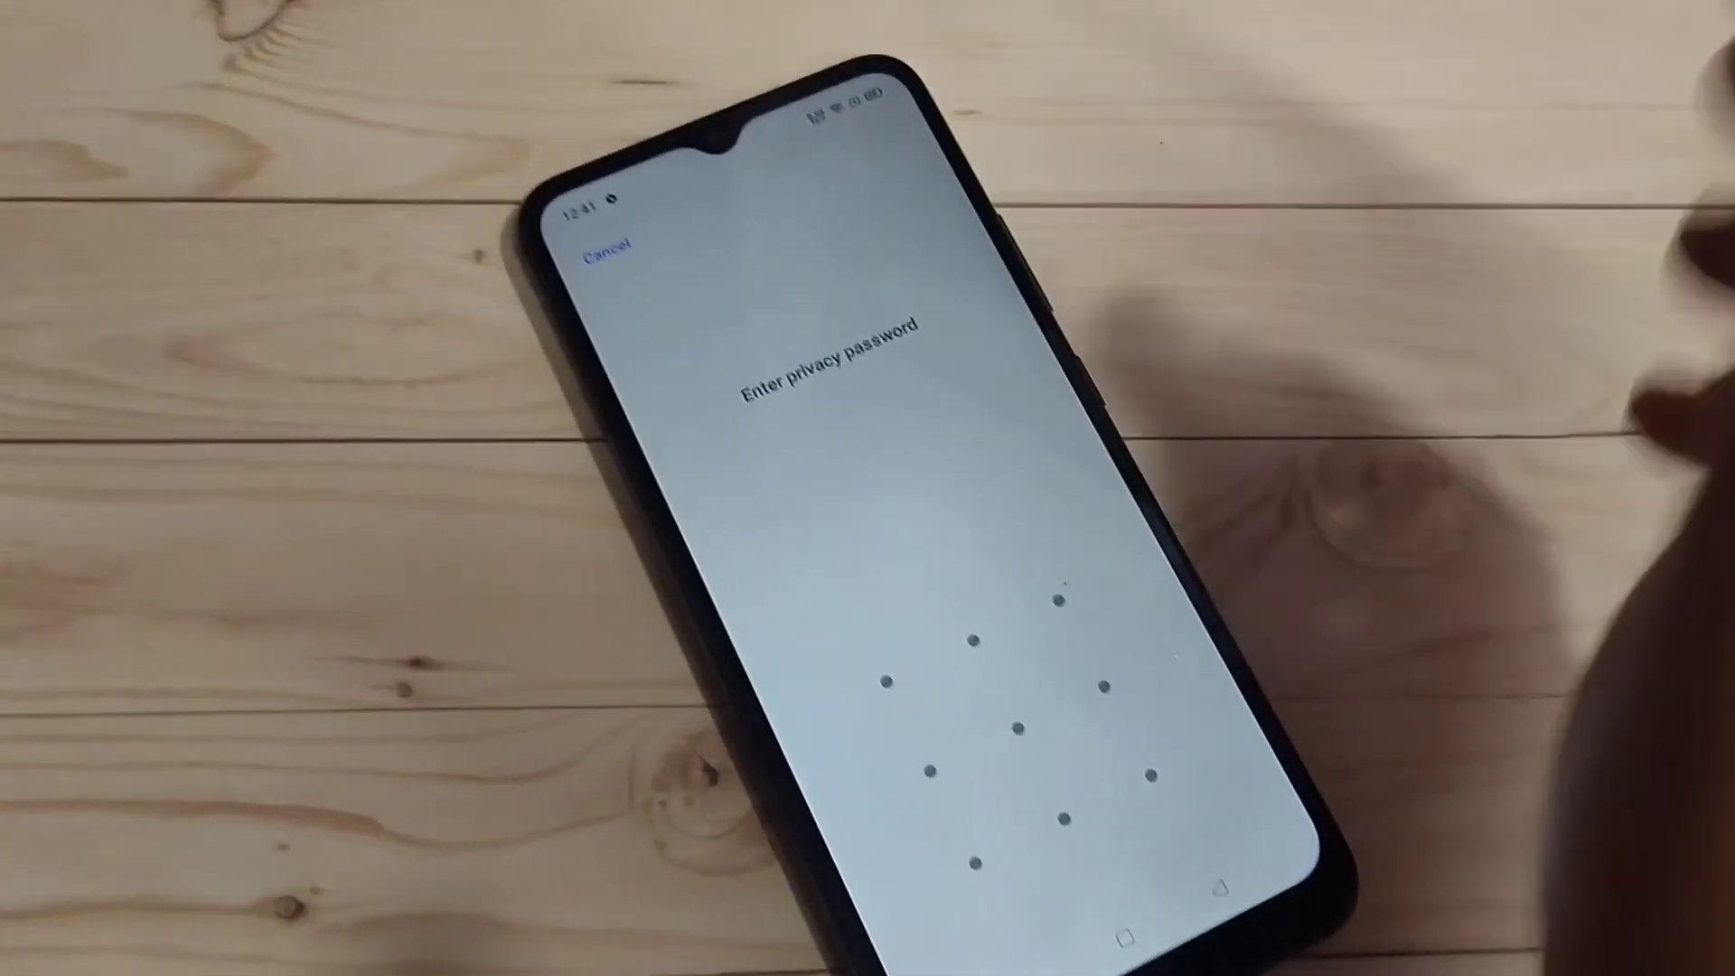
- Unlock hidden photos with the privacy pattern and view the wrench photo full-screen
{"action": "left_click_drag", "start_coordinate": [889, 673], "coordinate": [1068, 809]}
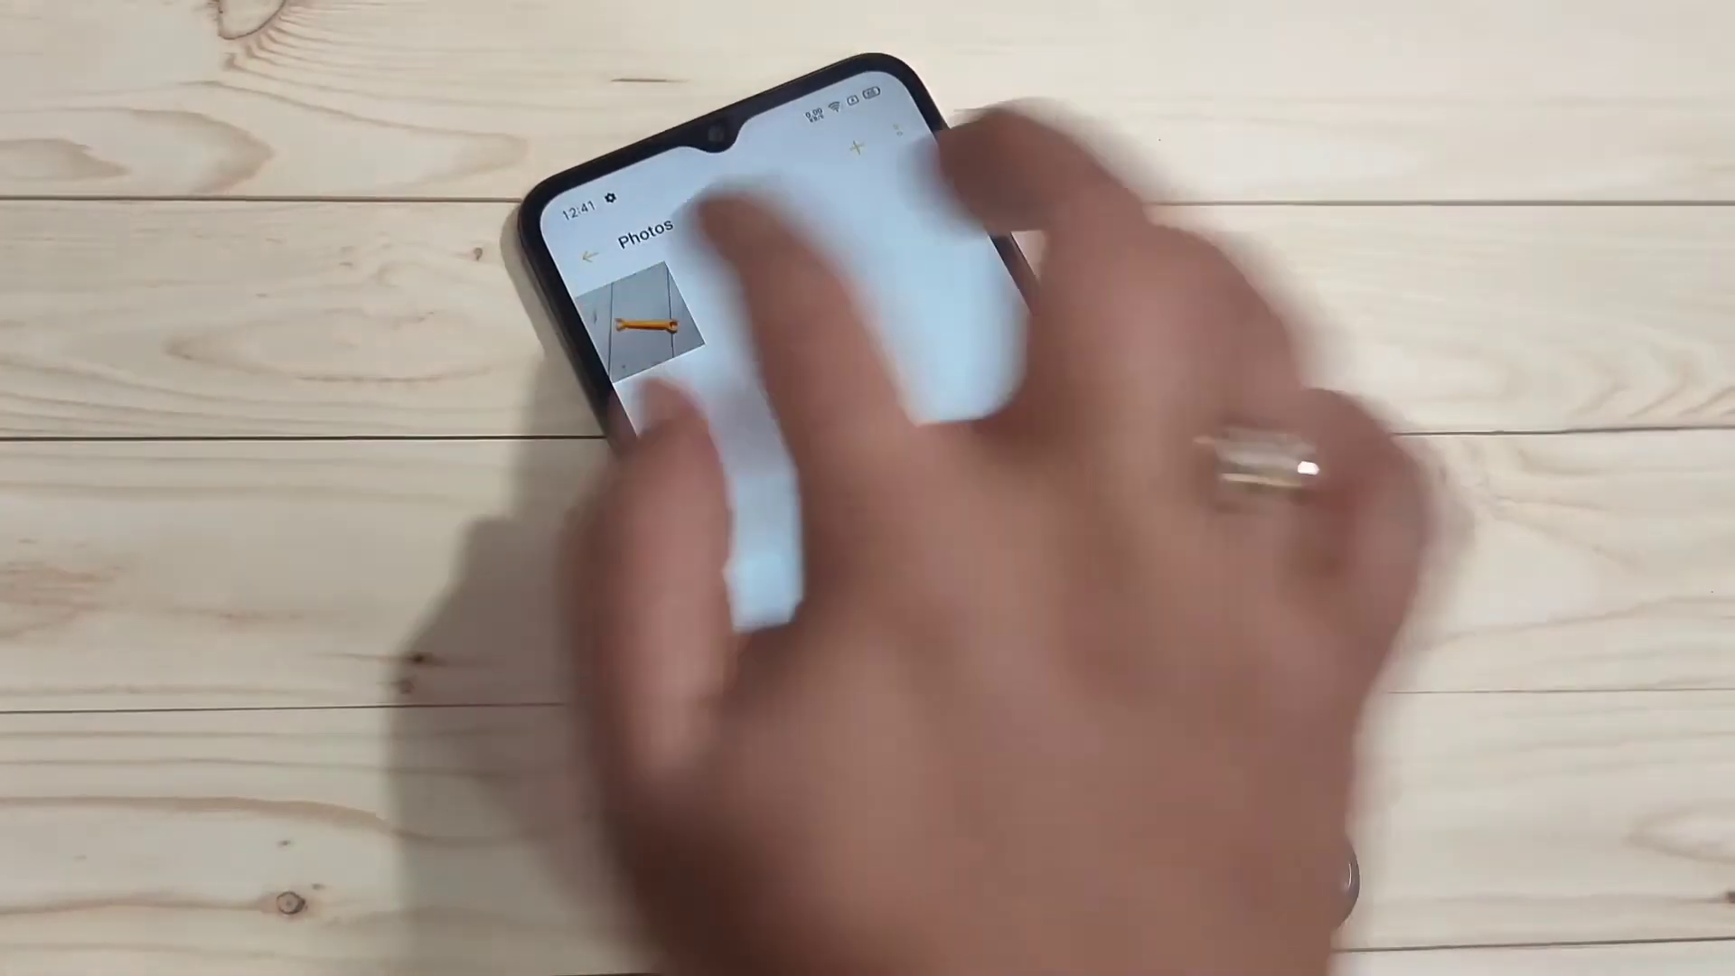
{"action": "left_click", "coordinate": [640, 322]}
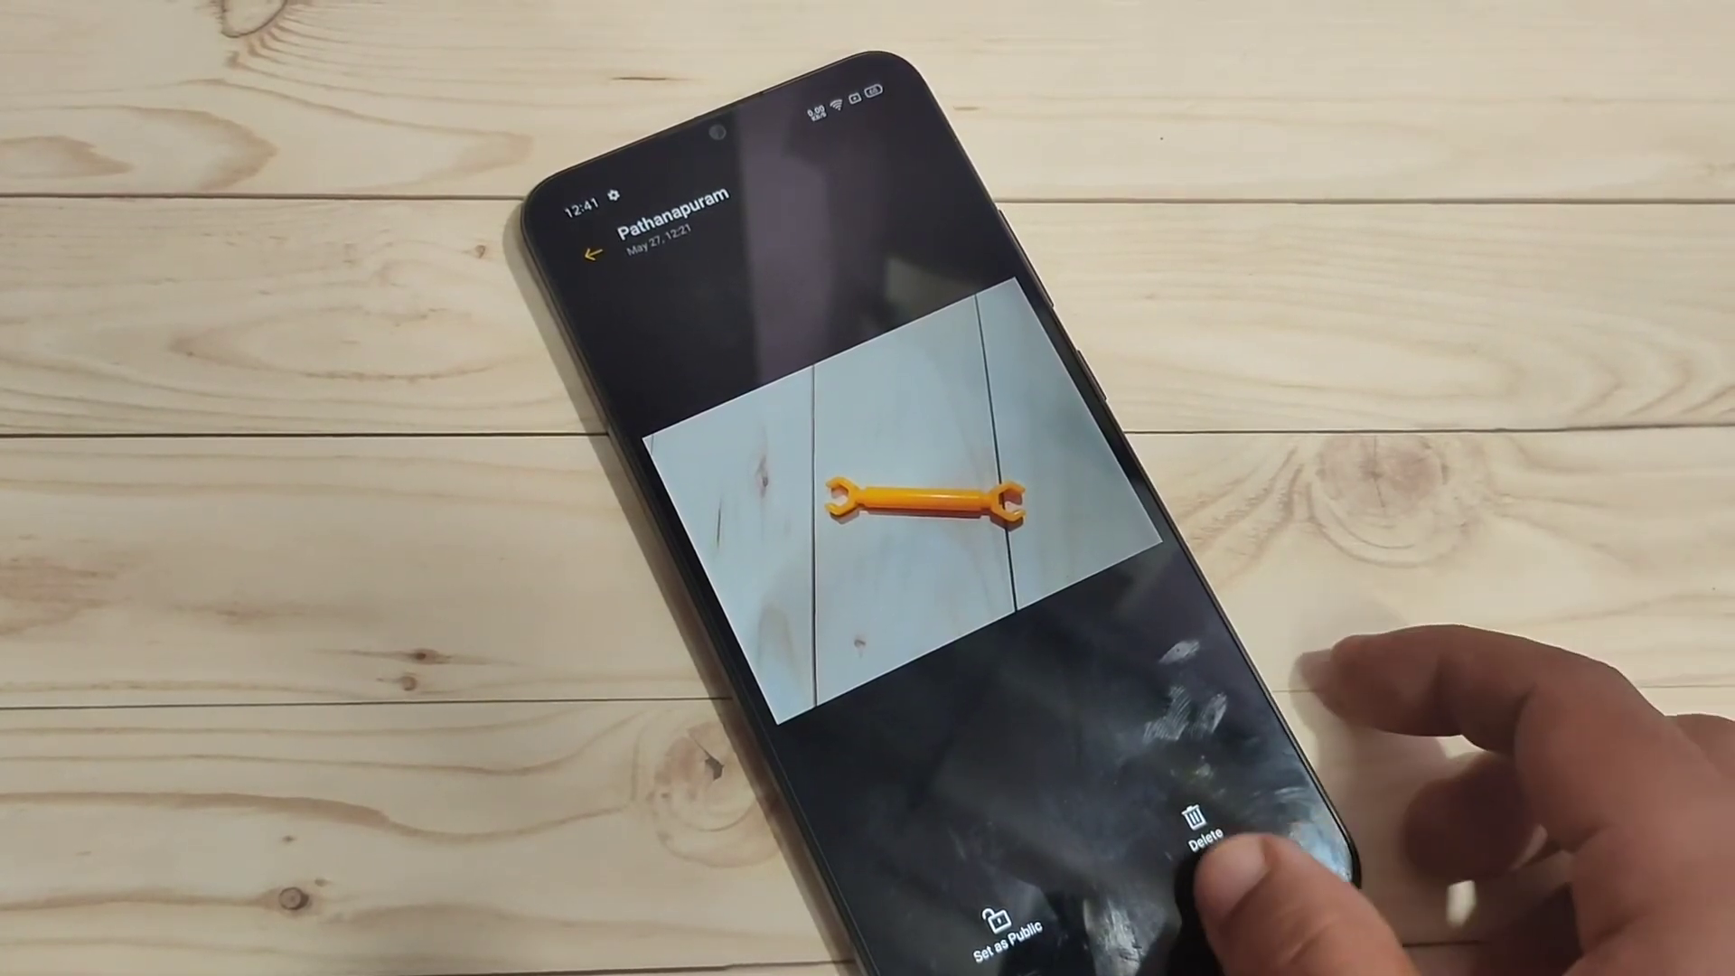
{"action": "left_click", "coordinate": [1217, 888]}
- Relaunch Photos and unlock the private album again with the privacy pattern
{"action": "left_click", "coordinate": [1220, 880]}
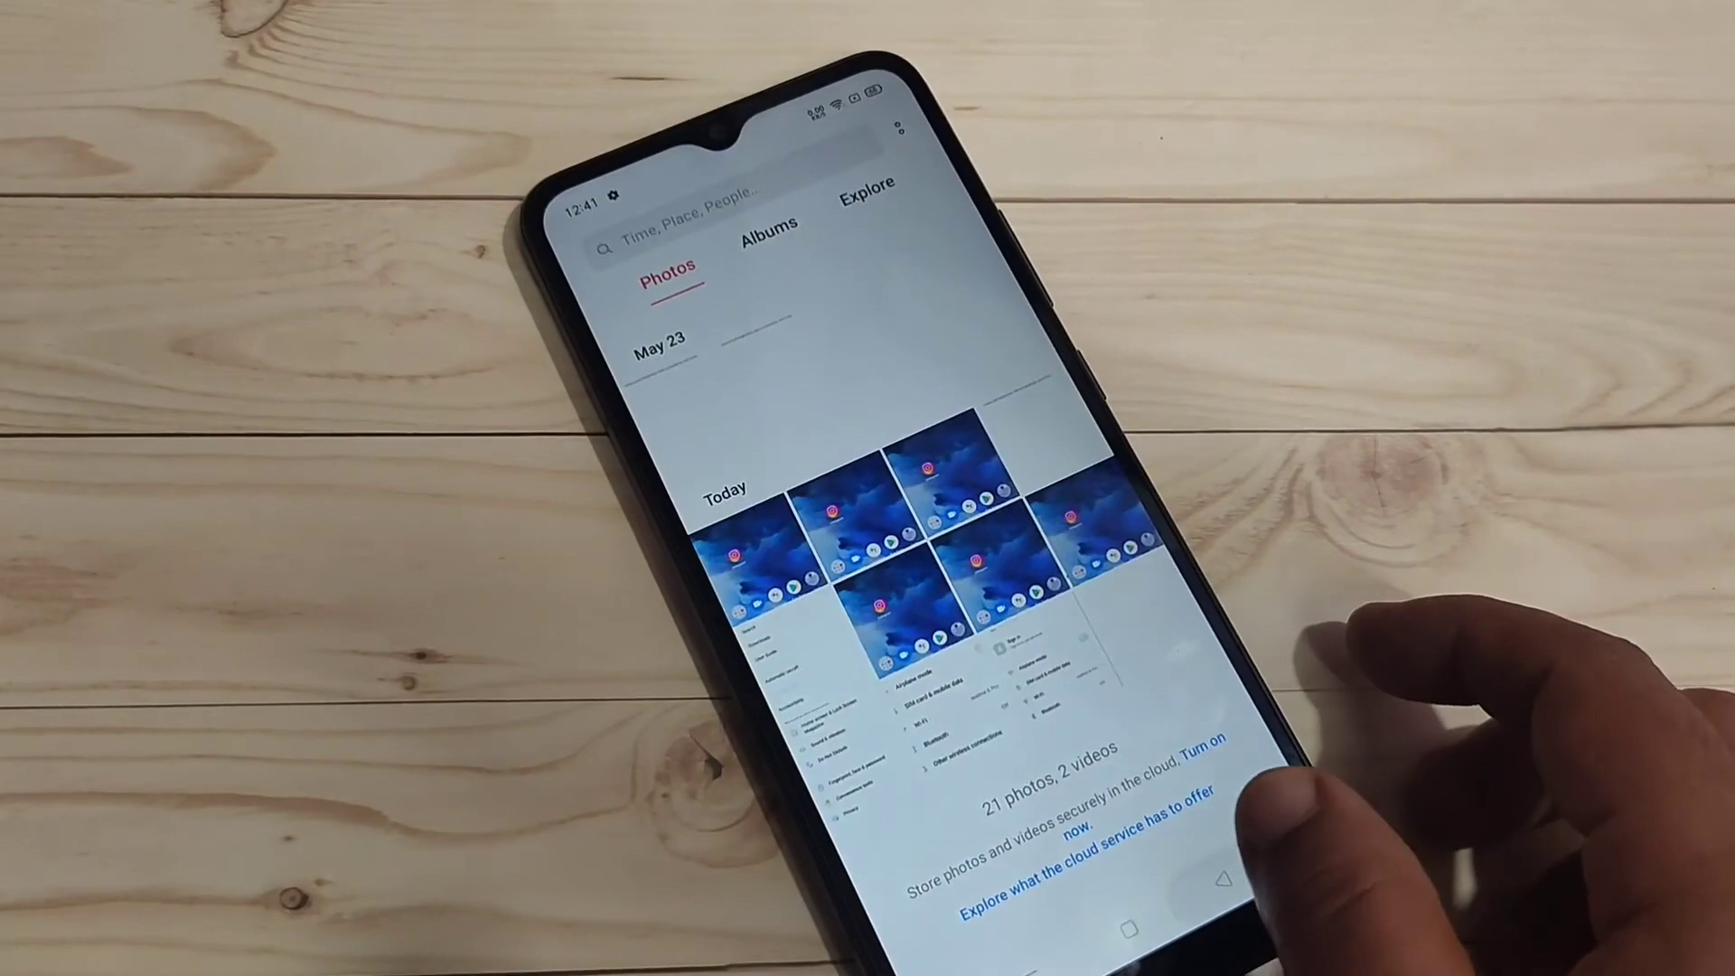
{"action": "left_click", "coordinate": [1220, 879]}
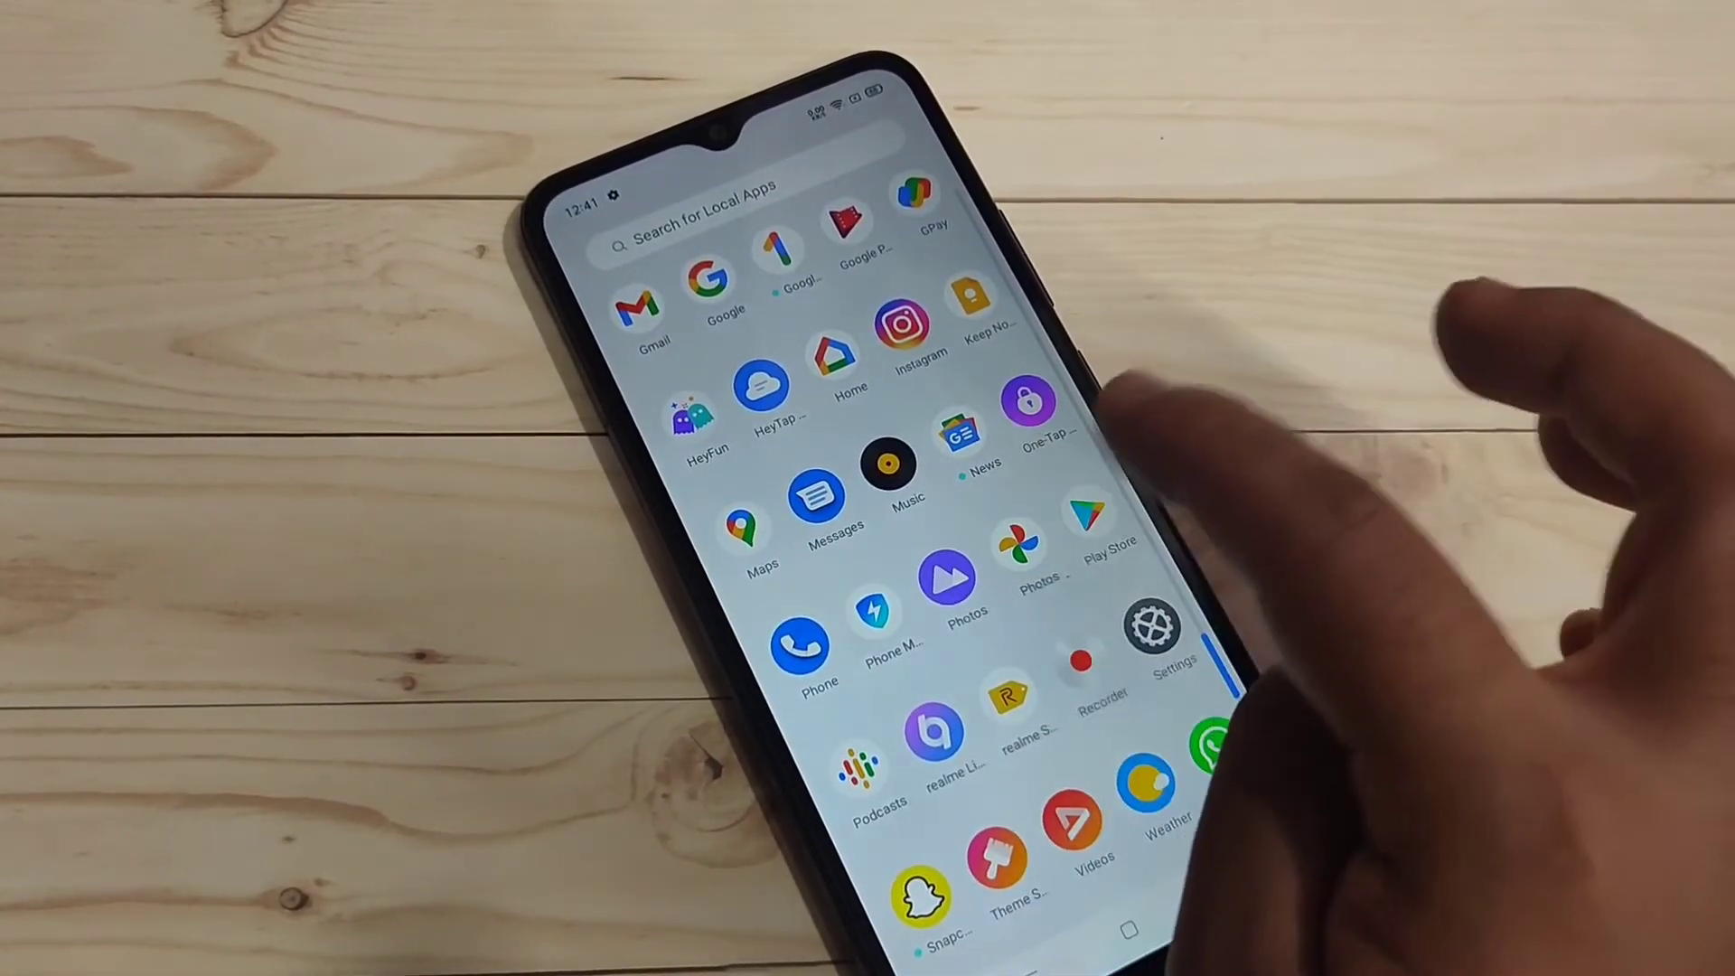
{"action": "left_click", "coordinate": [1016, 544]}
{"action": "left_click", "coordinate": [718, 224]}
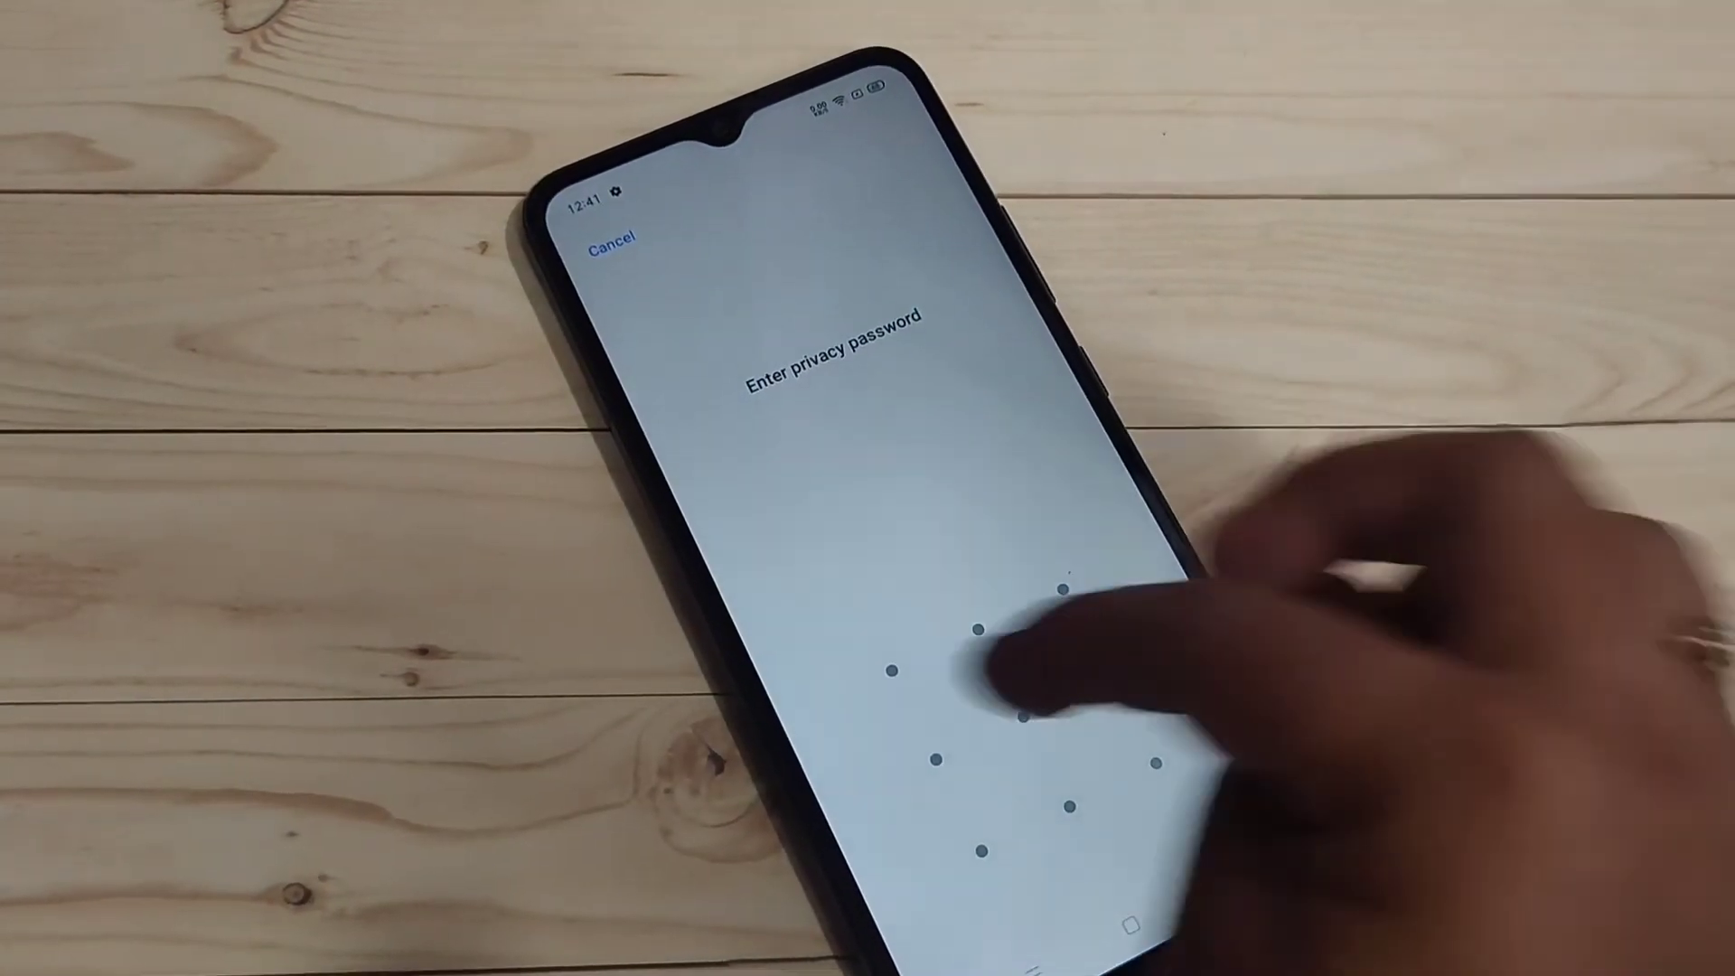
{"action": "left_click_drag", "start_coordinate": [889, 673], "coordinate": [1193, 725]}
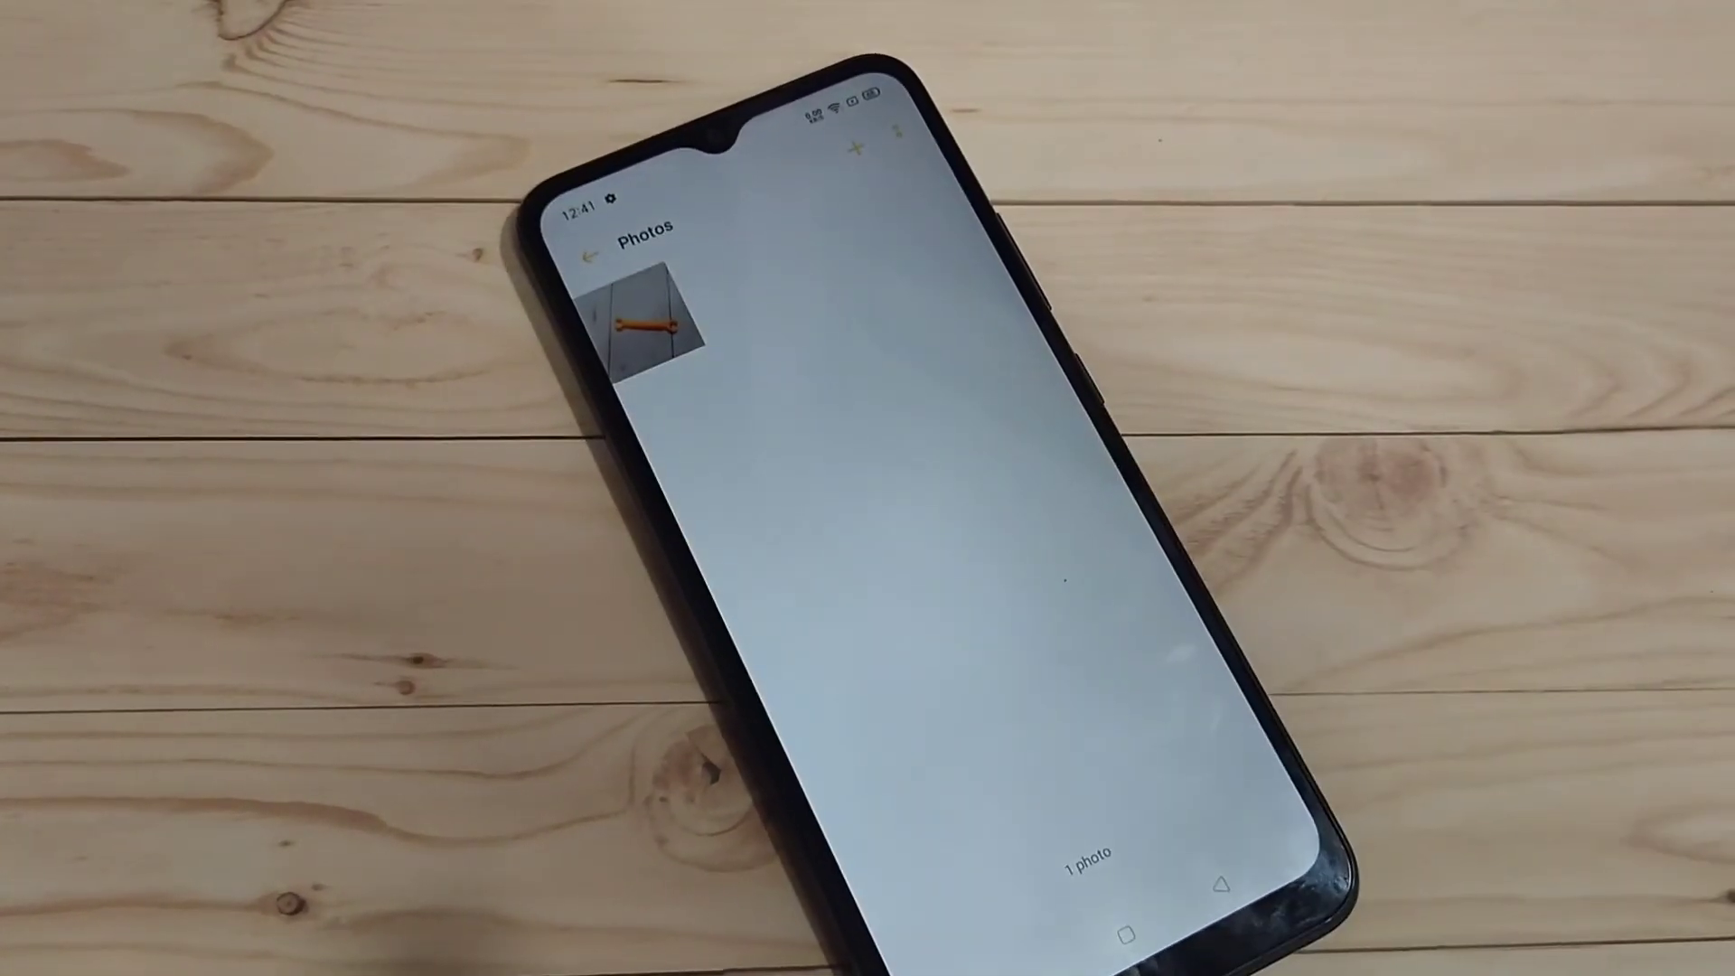